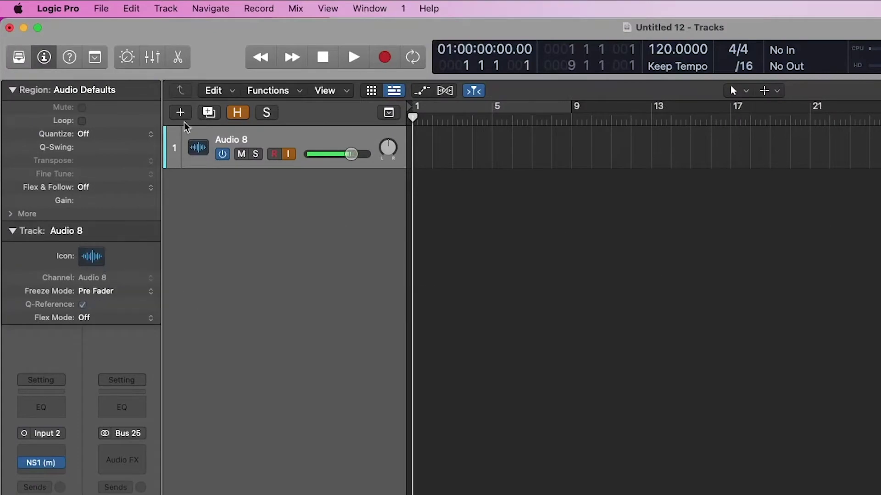
Add a new audio track, Audio 1, with default settings below Audio 8
click(181, 113)
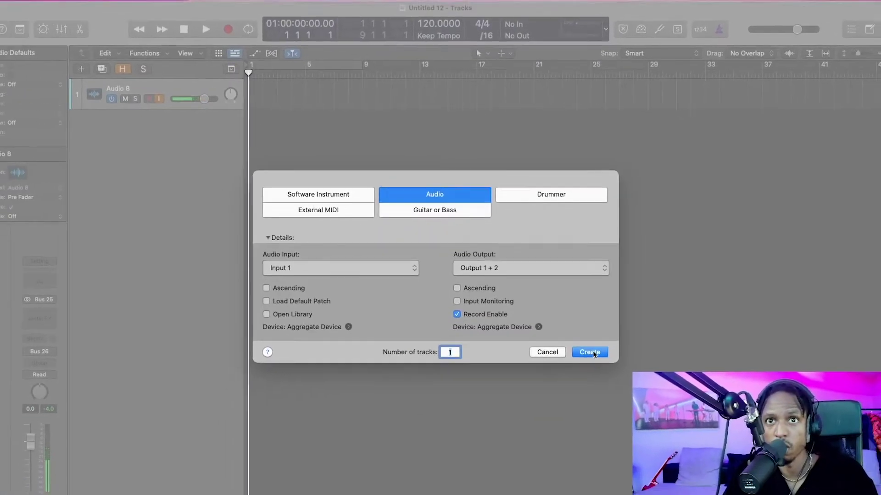
click(592, 351)
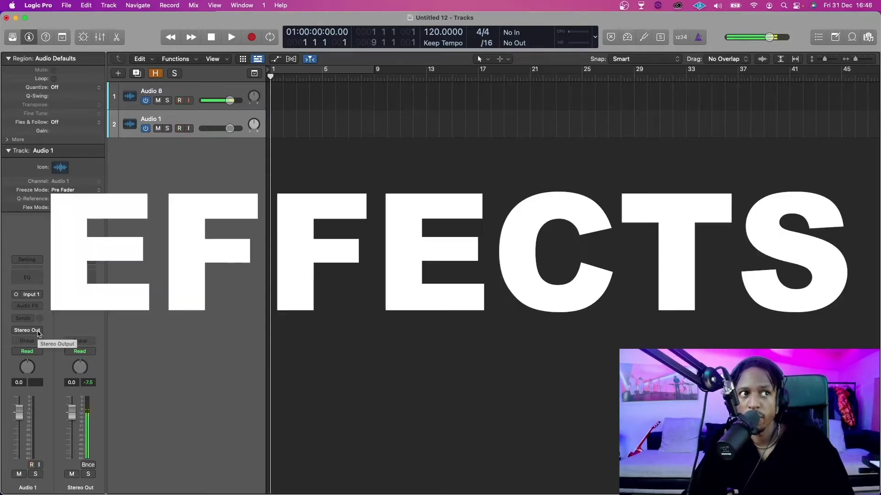
Check Audio 1's output routing, add a Channel EQ, and browse Audio FX choices without adding one
click(27, 331)
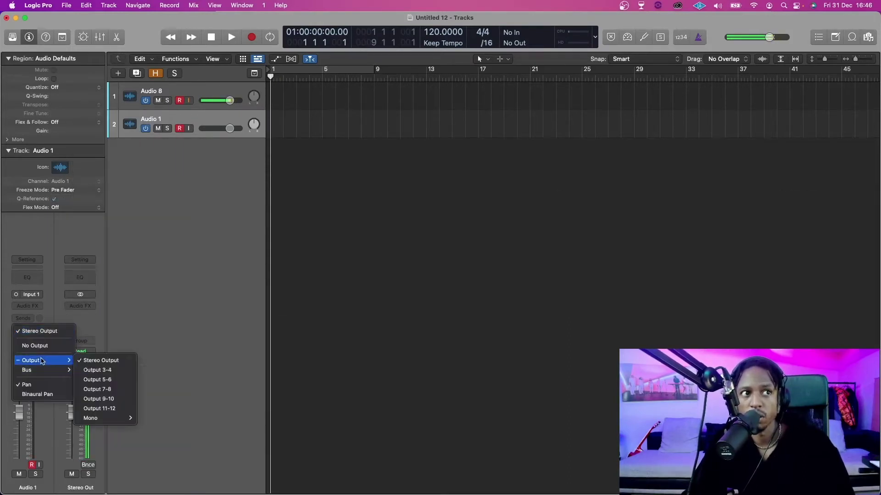
key(Escape)
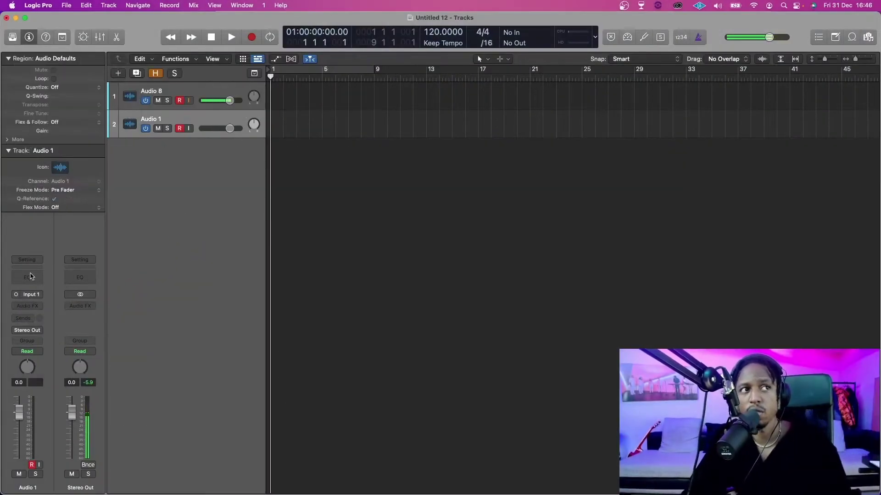
click(31, 278)
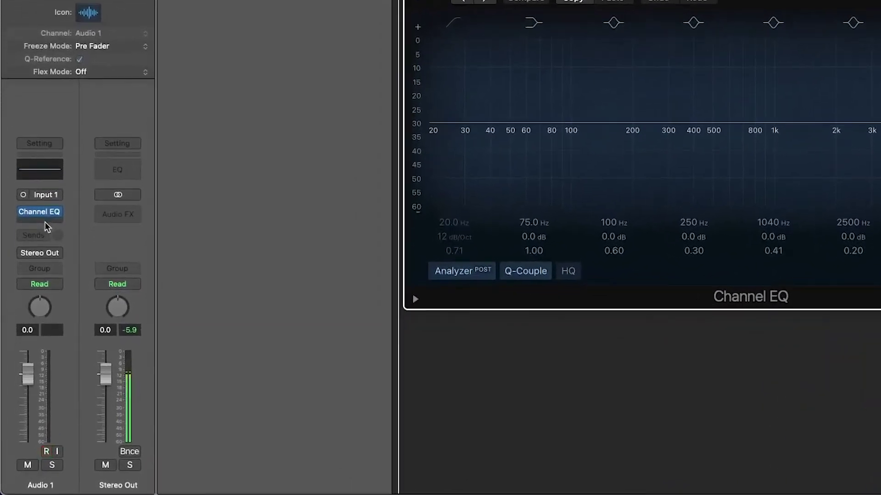
click(27, 313)
scroll(64, 331, down, 5)
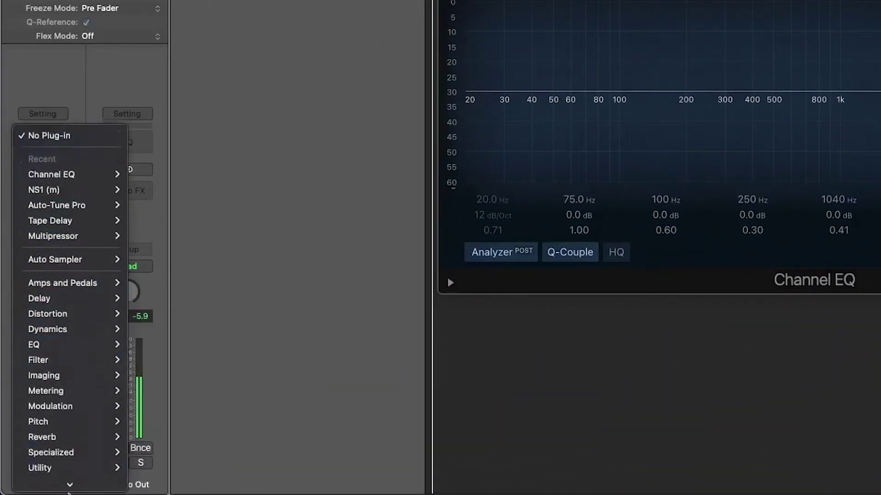
click(295, 184)
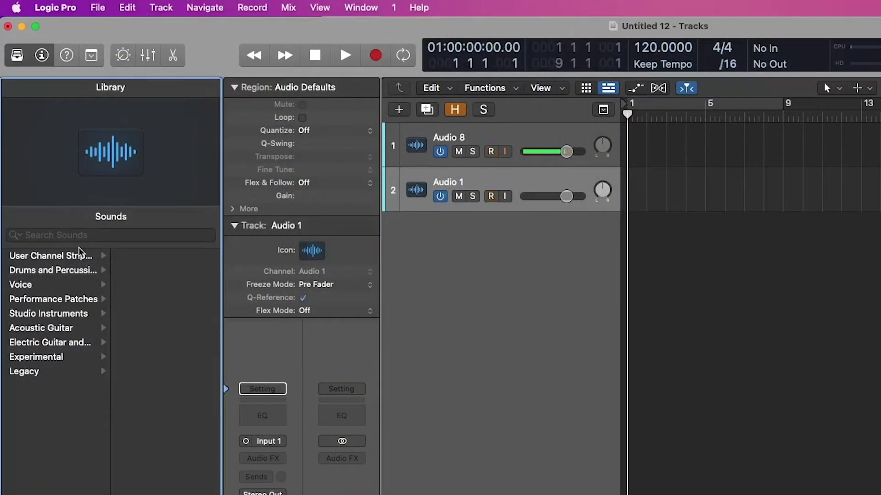
Browse Library categories from User Channel Strips through Voice and Acoustic Guitar to Electric Guitar and Bass
click(80, 255)
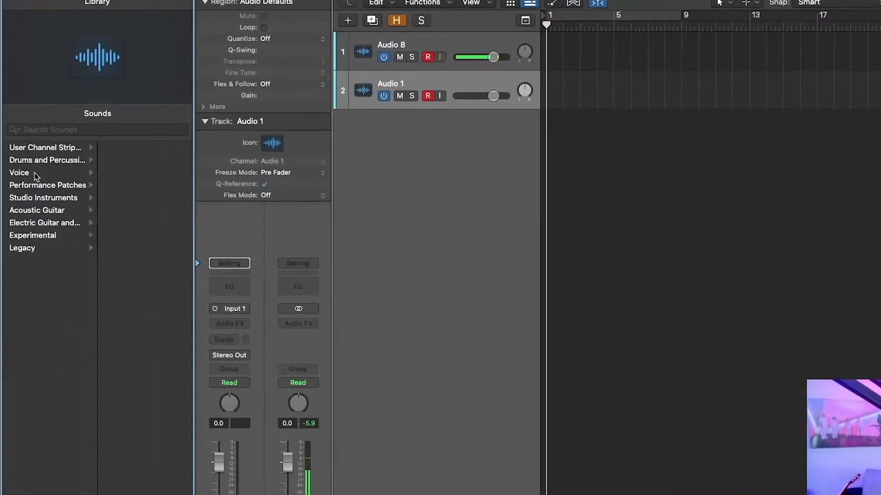
click(28, 192)
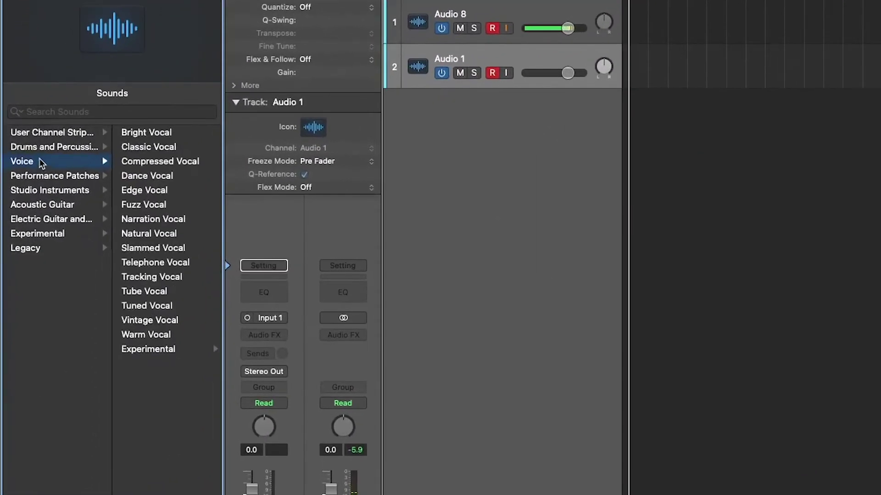
click(59, 177)
click(62, 204)
click(64, 190)
click(60, 205)
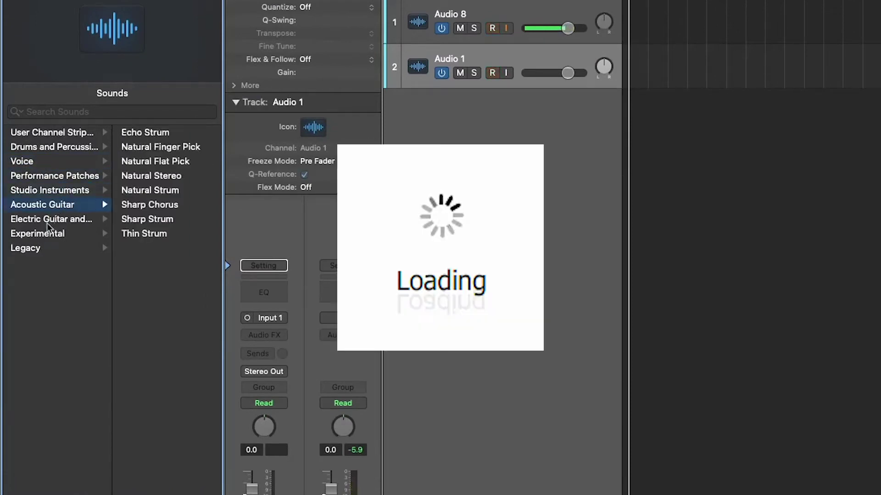
click(46, 233)
click(51, 218)
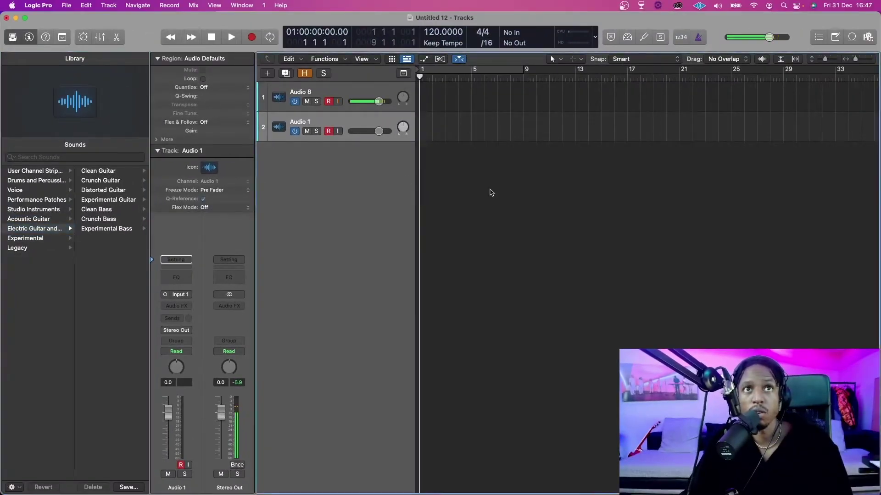
Create a new Software Instrument track, Inst 1, using Option-Command-N
key(alt+super+n)
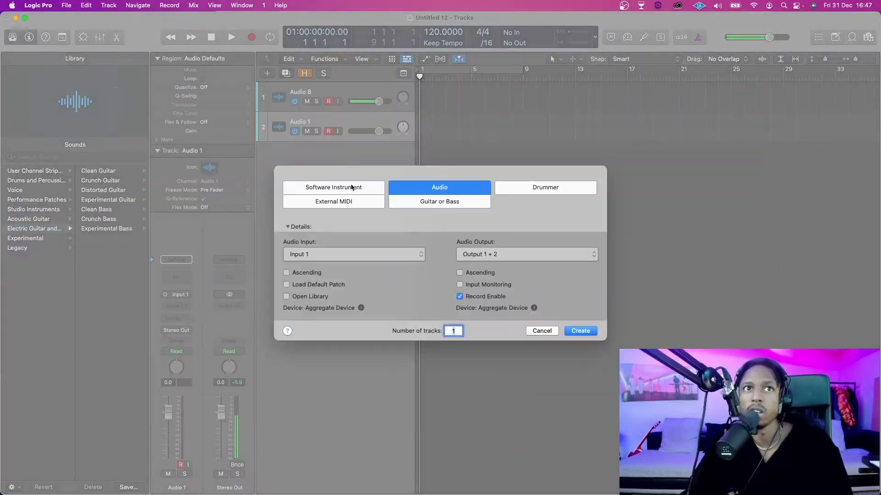
click(353, 188)
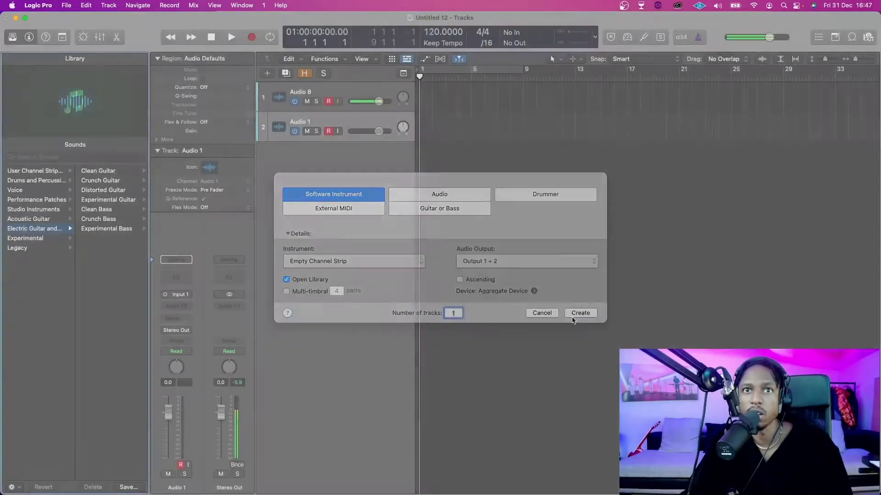
click(578, 318)
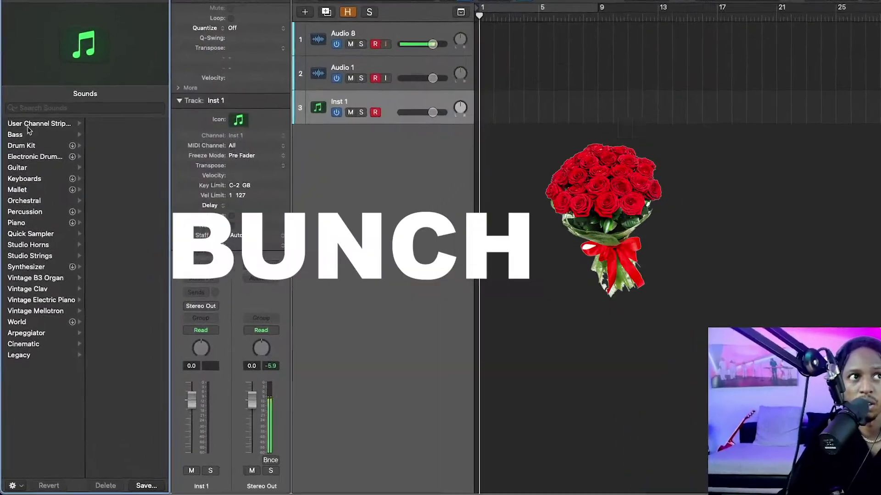
Browse Inst 1's Library sounds (Guitar, Studio Horns, Studio Strings, Synthesizer), ending on Percussion kits
click(29, 124)
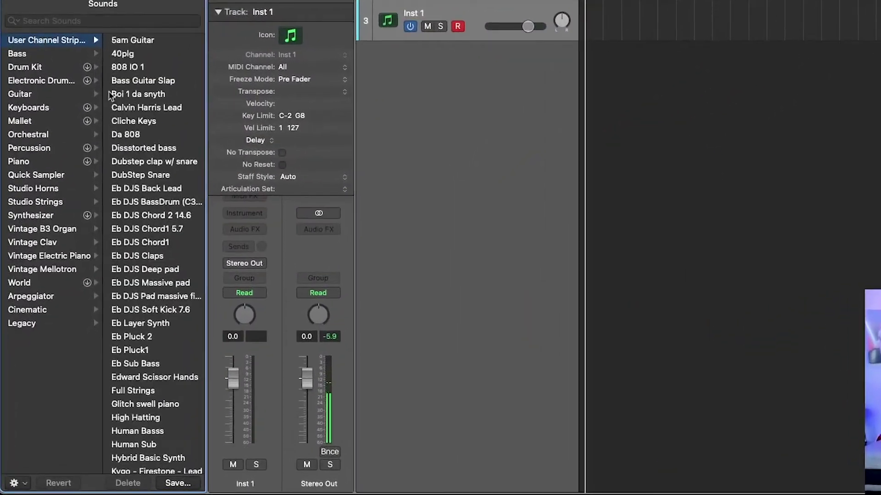
scroll(120, 160, down, 3)
scroll(121, 159, up, 3)
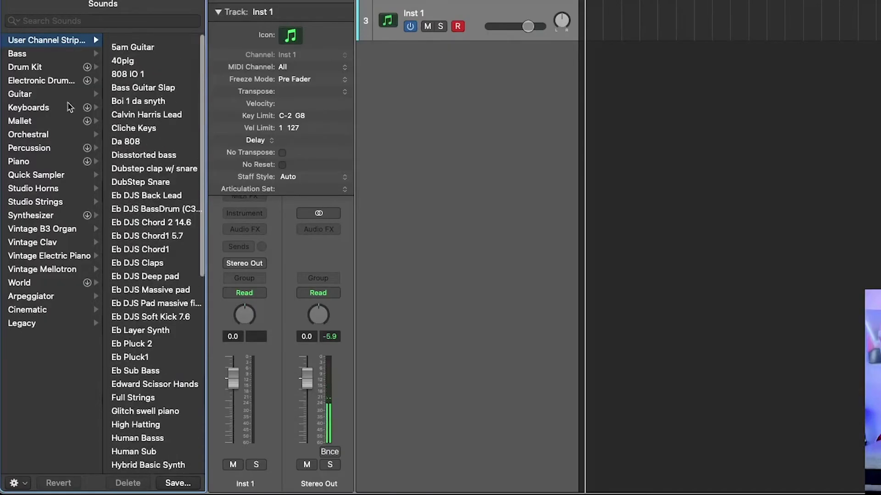
click(35, 94)
click(39, 148)
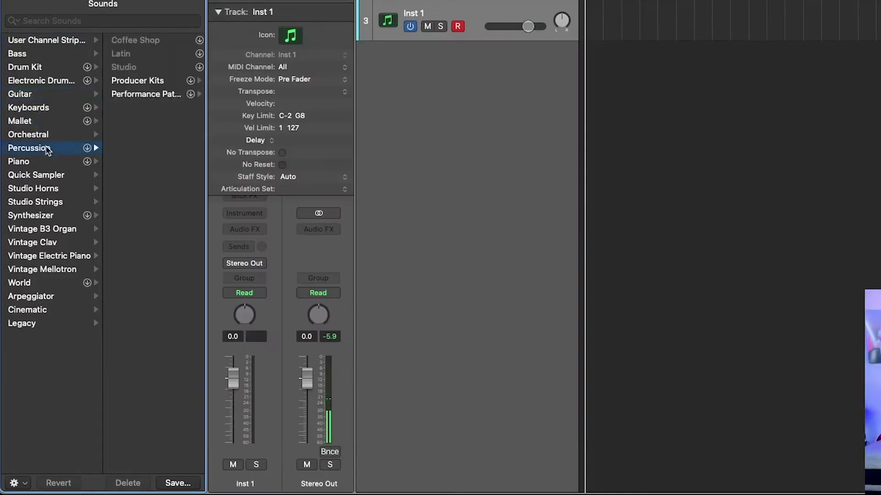
click(48, 189)
click(41, 202)
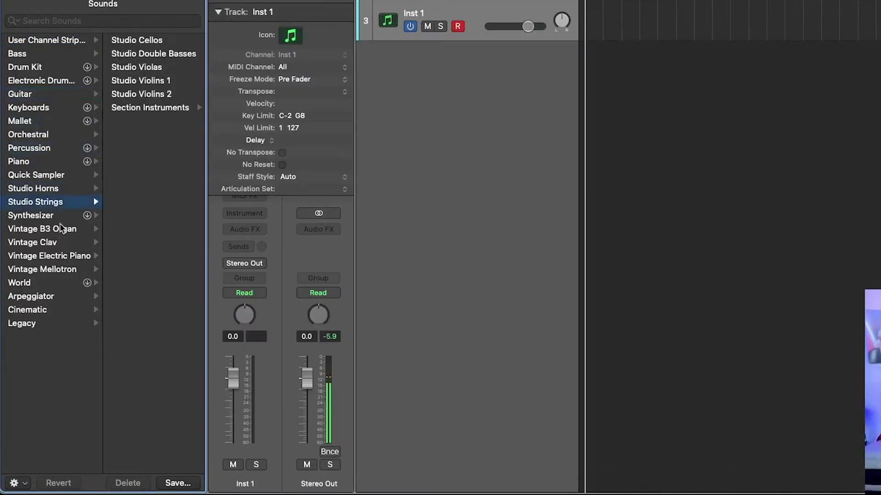
click(31, 215)
click(44, 148)
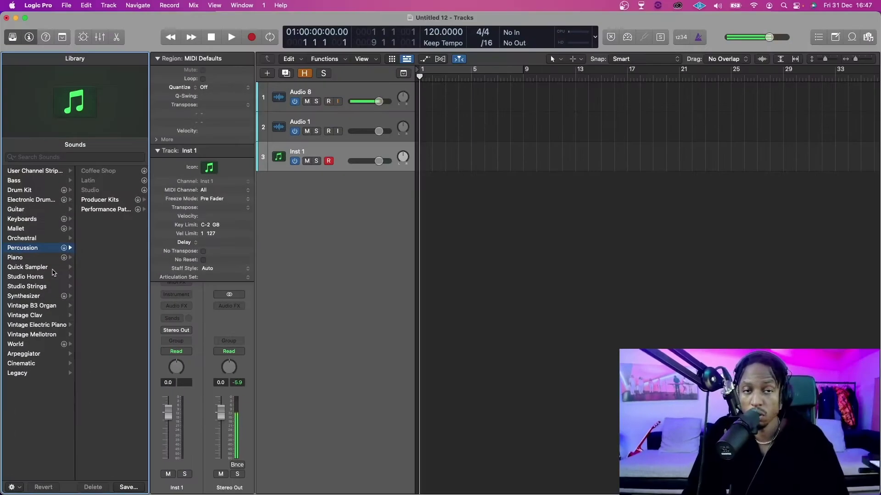
Close the Library, show then hide the editing toolbar, and bring up control bar options
click(12, 38)
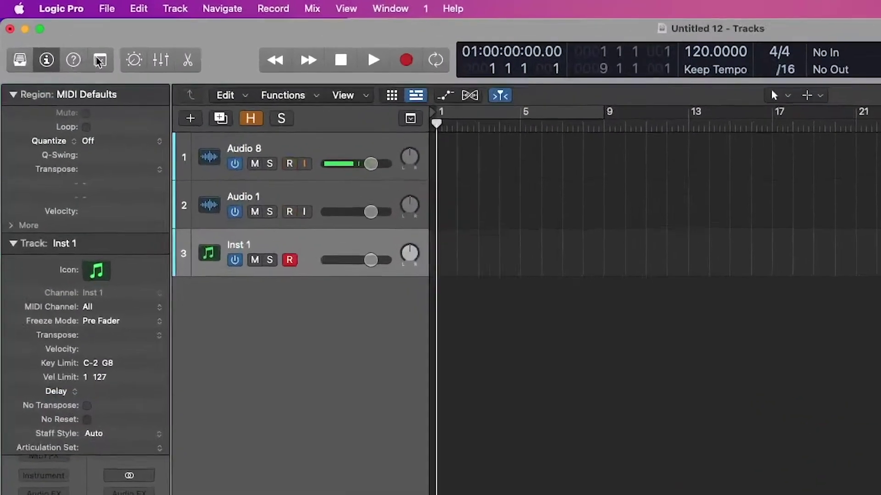
click(60, 38)
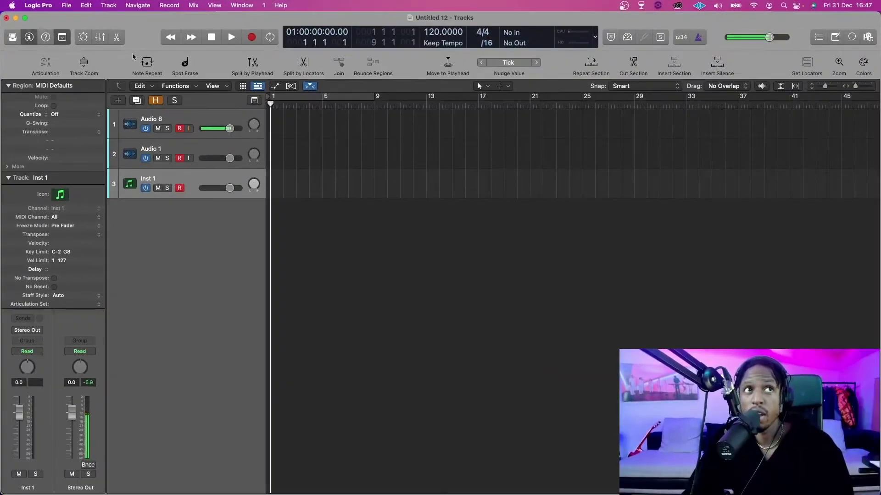
click(62, 37)
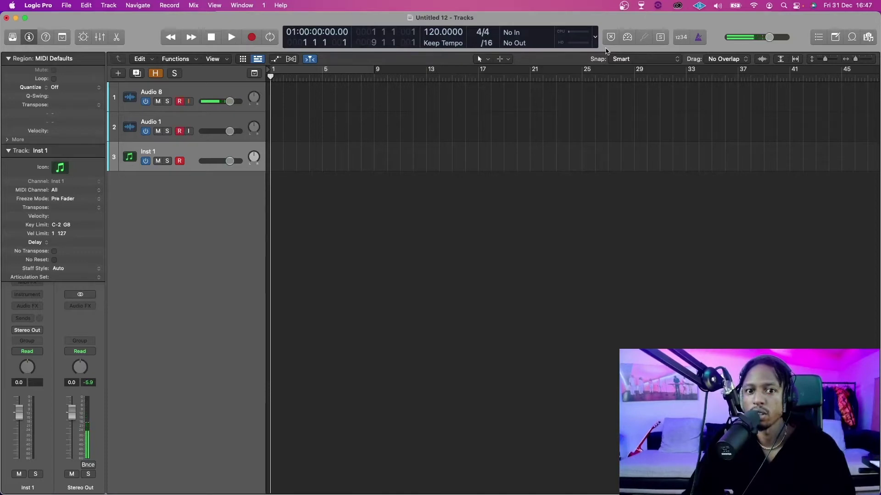
right_click(730, 42)
Uncheck Auto Input Monitoring in Customize Control Bar, keeping Count In and Click enabled
key(Escape)
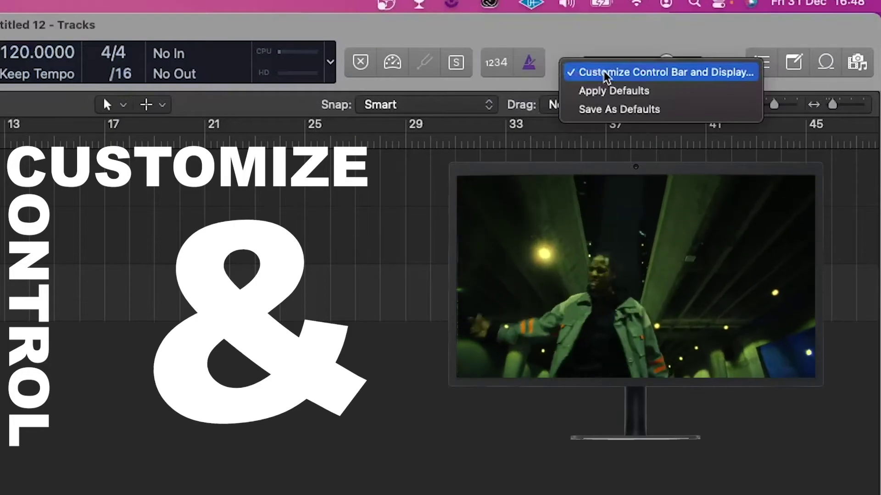
click(605, 71)
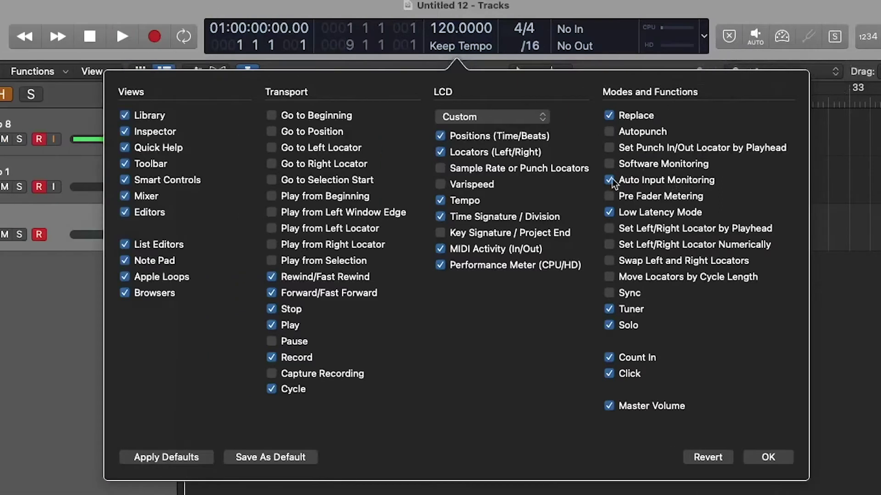
click(607, 212)
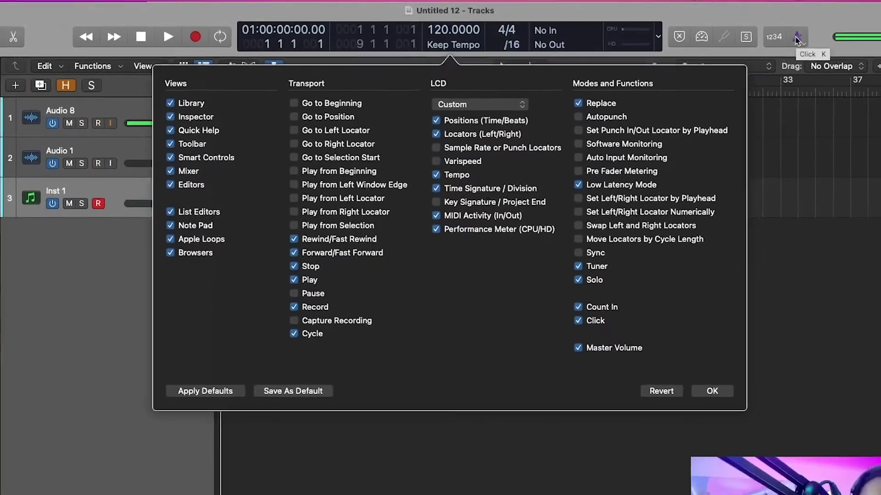
key(Escape)
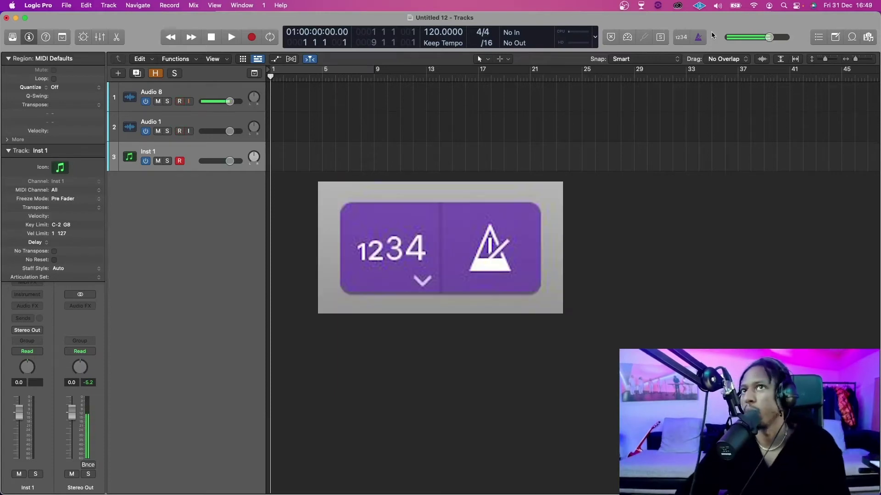
Cycle bars 1 to 9, play the project, and switch on Count In
click(311, 69)
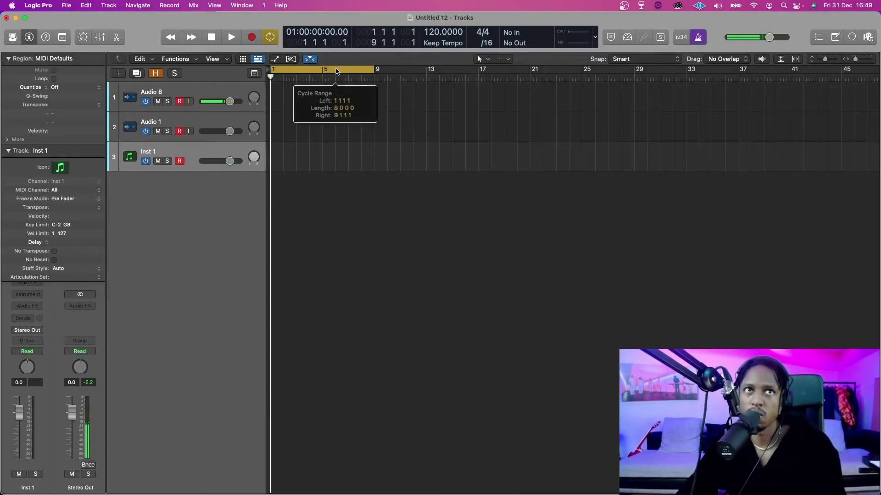
key(space)
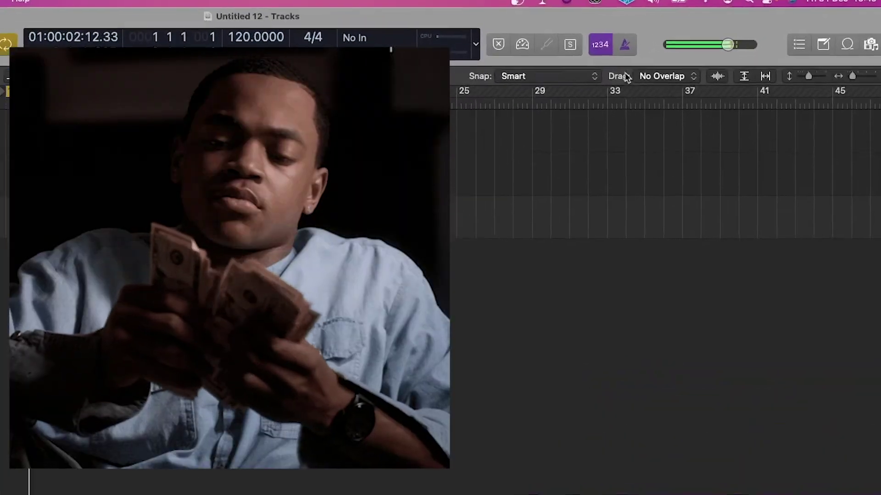
click(510, 56)
Change the count-in length from the default 1 bar to a longer setting
click(511, 63)
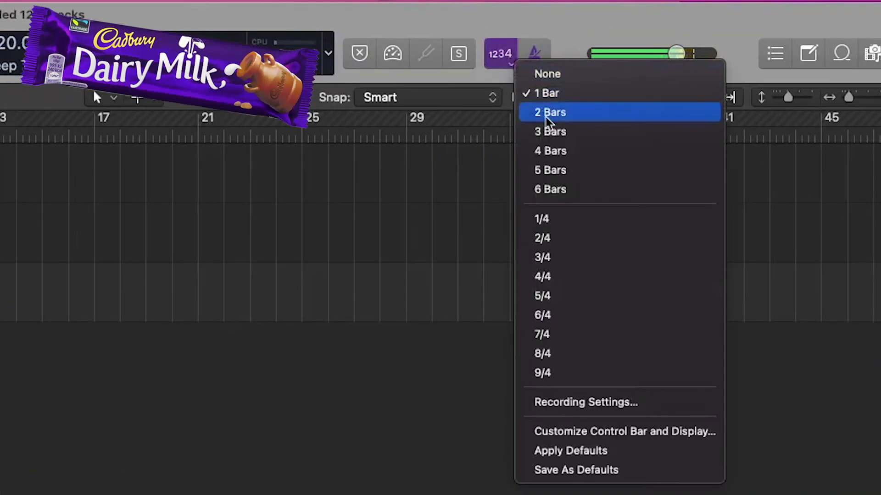
click(539, 156)
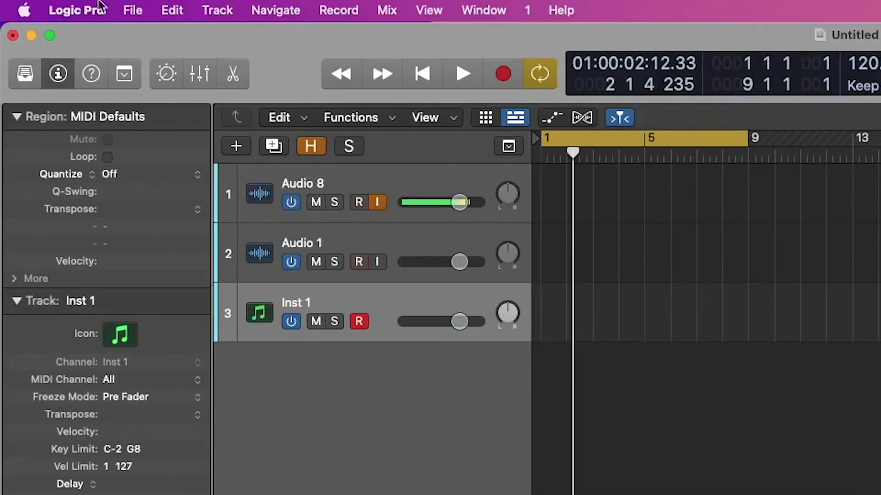
Open the Key Commands editor via Logic Pro > Key Commands > Edit
click(85, 14)
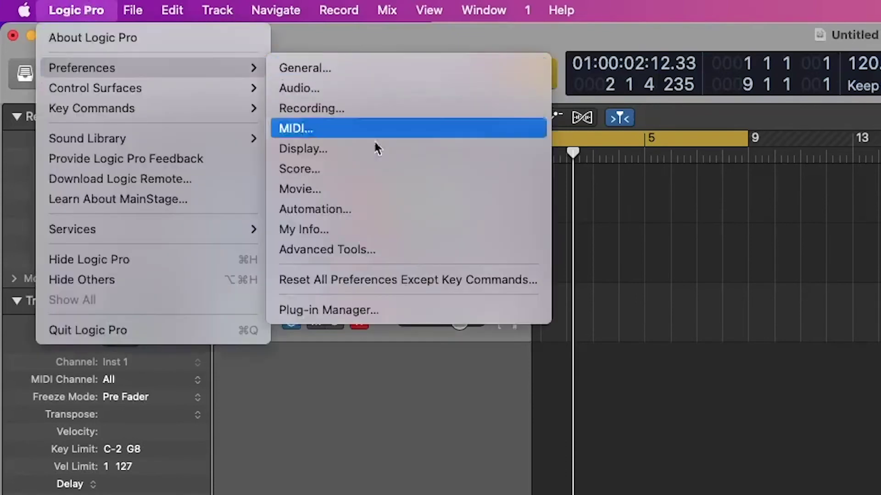
mouse_move(257, 6)
mouse_move(71, 12)
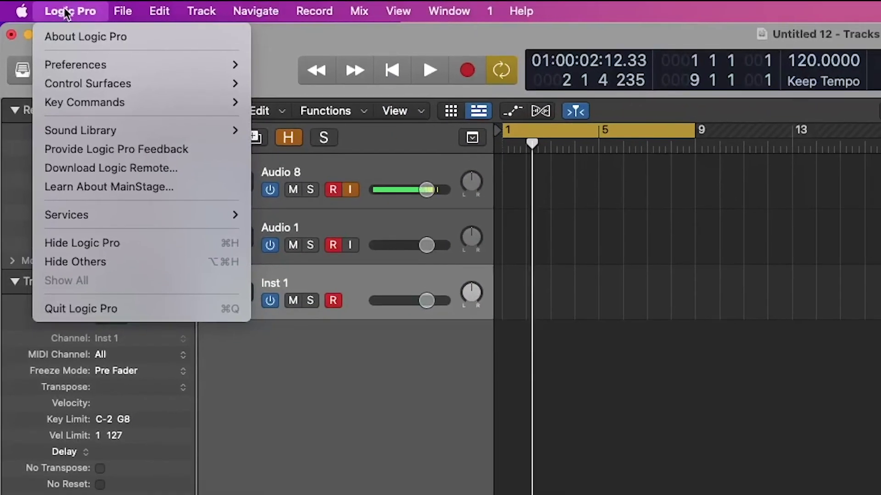
mouse_move(139, 93)
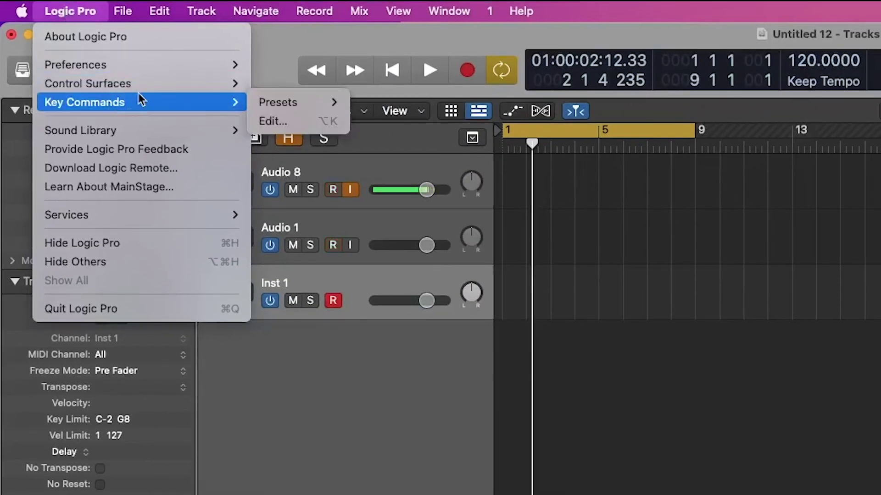
click(287, 121)
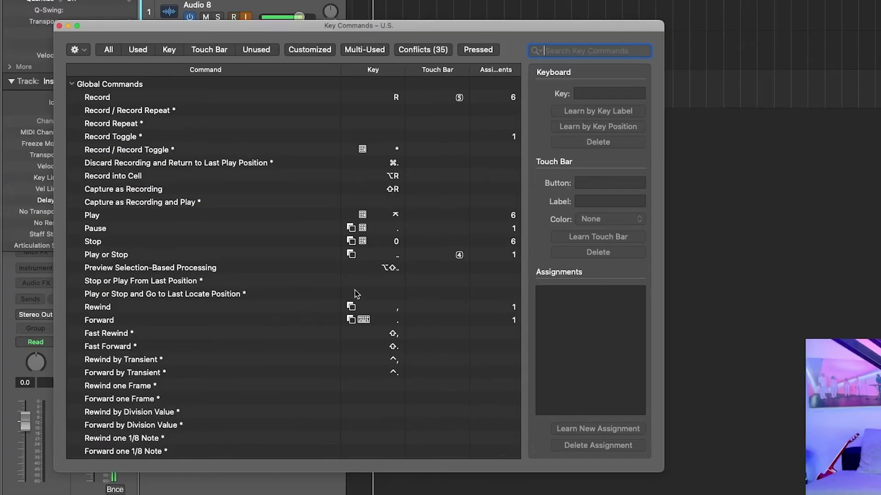
Search the key commands for 'record' and select Record, assigned to R
scroll(398, 256, down, 2)
scroll(243, 243, down, 8)
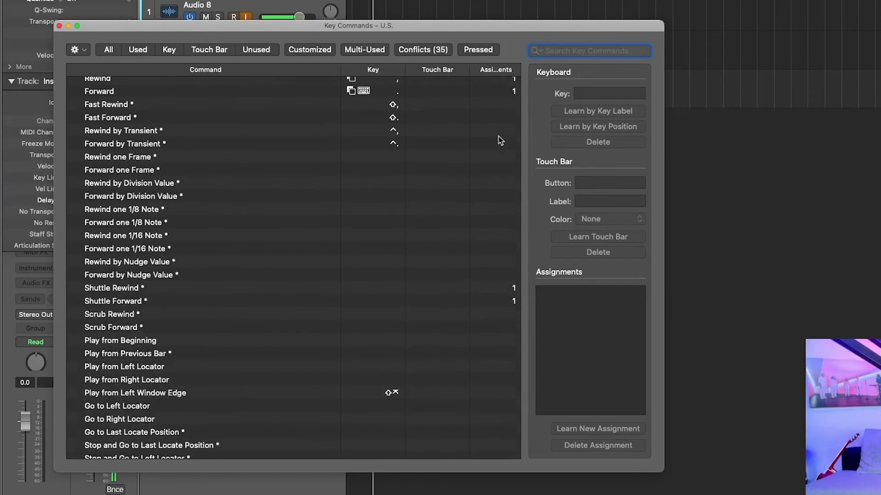
scroll(500, 141, up, 8)
text(record)
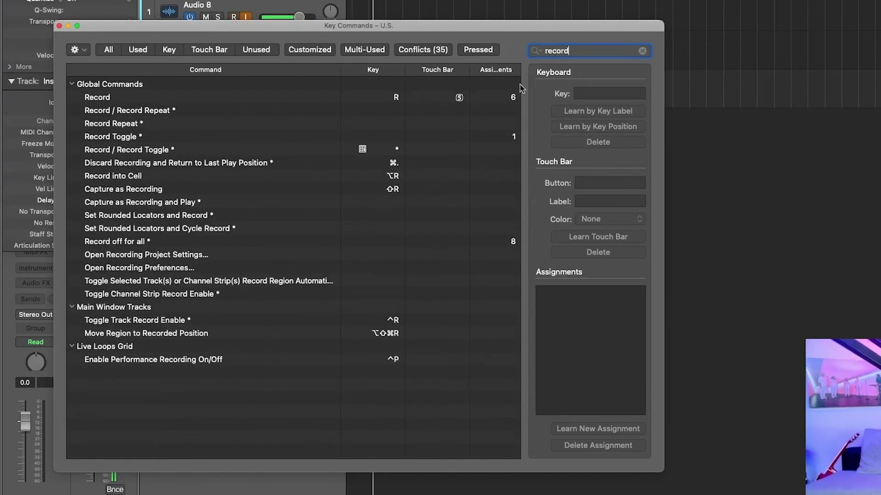
click(113, 97)
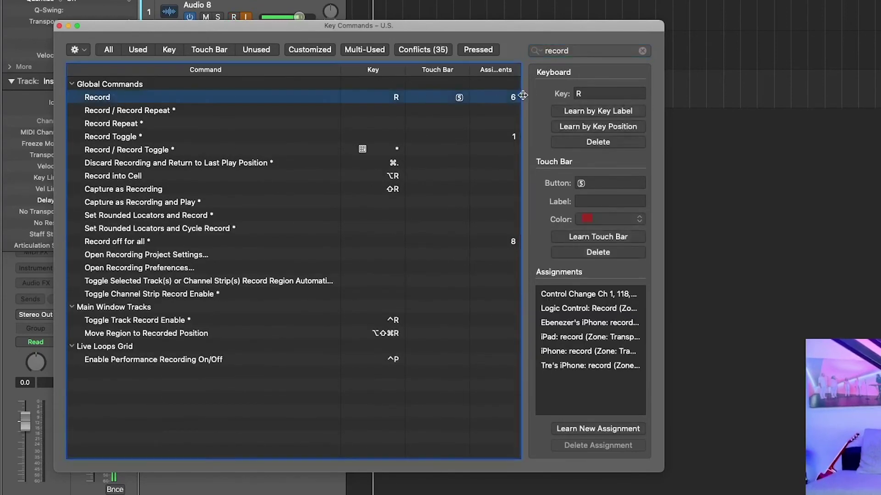